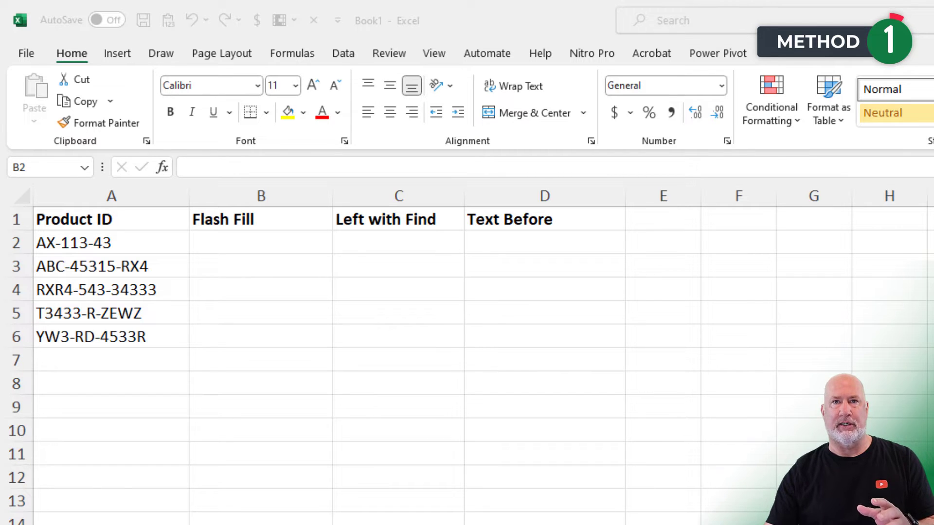
Select cell B2 in the Flash Fill column of the Product ID sheet
{"action": "left_click", "coordinate": [261, 236]}
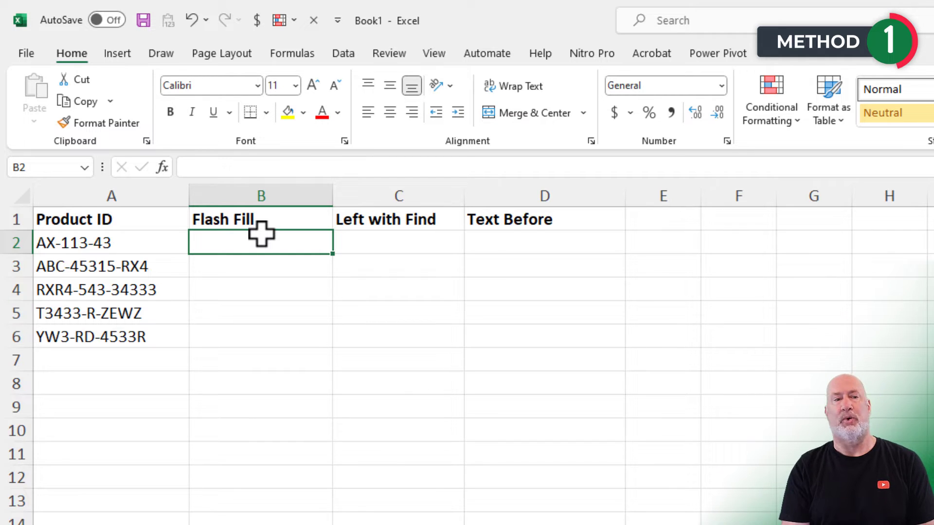
Enter AX in B2 and ABC in B3, accepting the Flash Fill suggestion
{"action": "type", "text": "AX"}
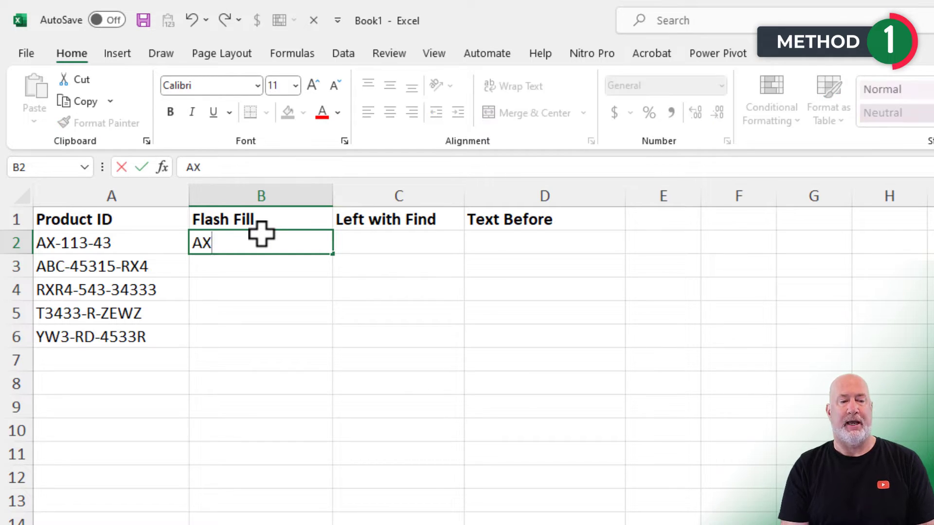
{"action": "key", "text": "Return"}
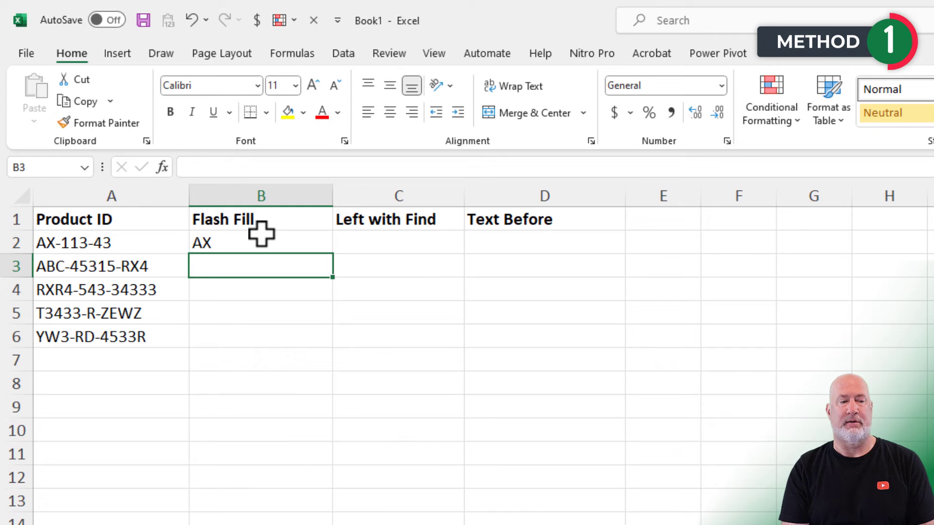
{"action": "type", "text": "ABC"}
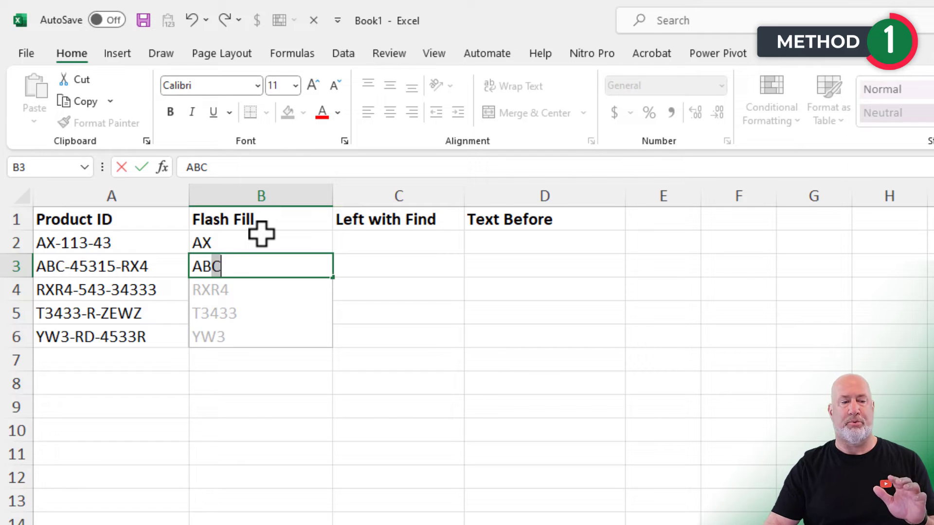
{"action": "key", "text": "Return"}
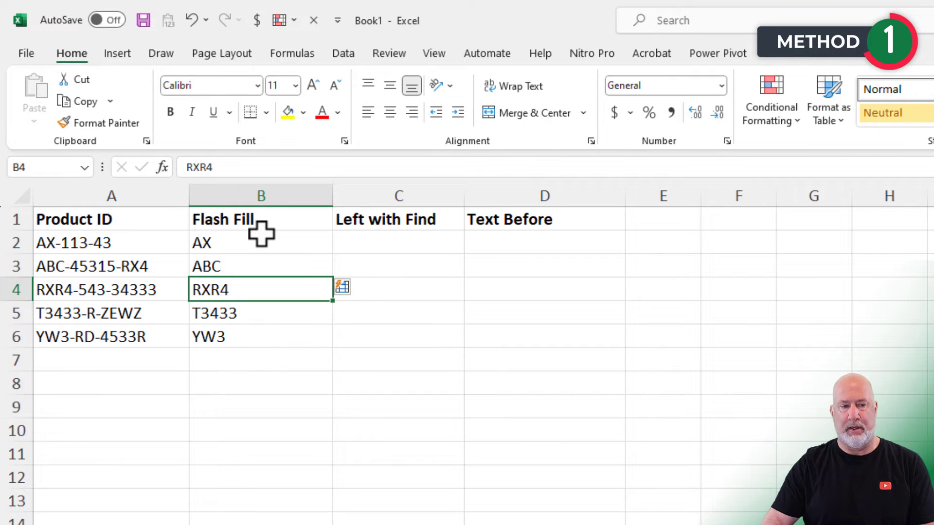
Clear the suggested values from B4:B6, returning to B3
{"action": "key", "text": "Up"}
{"action": "key", "text": "Down"}
{"action": "key", "text": "shift+Down"}
{"action": "key", "text": "shift+Down"}
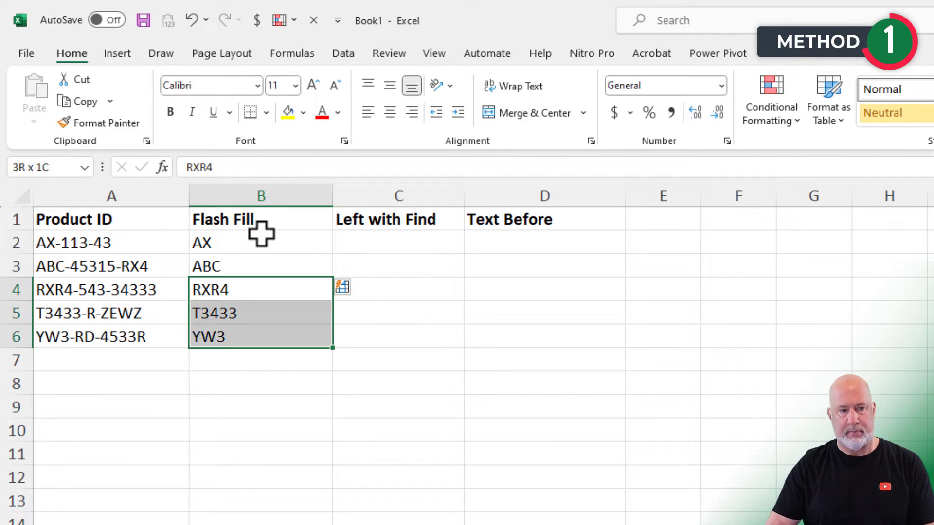
{"action": "key", "text": "Delete"}
{"action": "key", "text": "Up"}
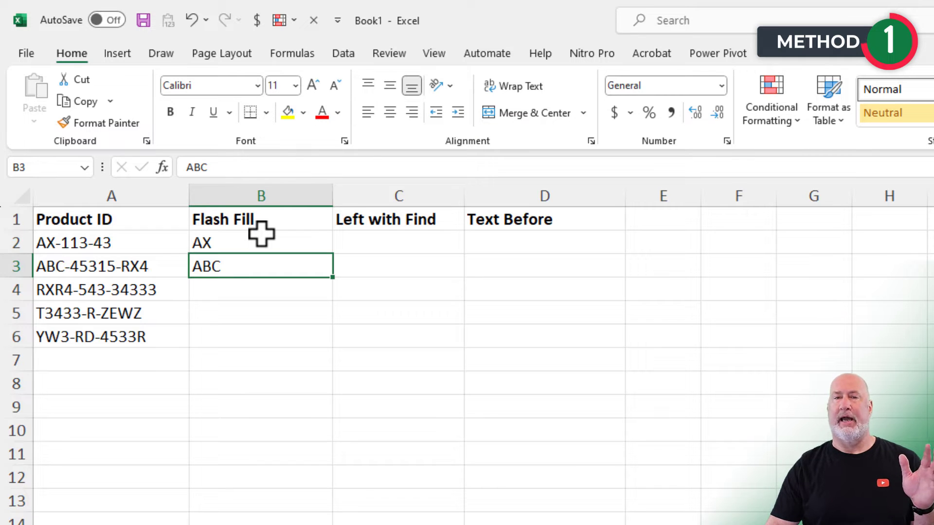
Flash Fill B4:B6 via Data > Flash Fill, producing RXR4, T3433 and YW3
{"action": "key", "text": "Down"}
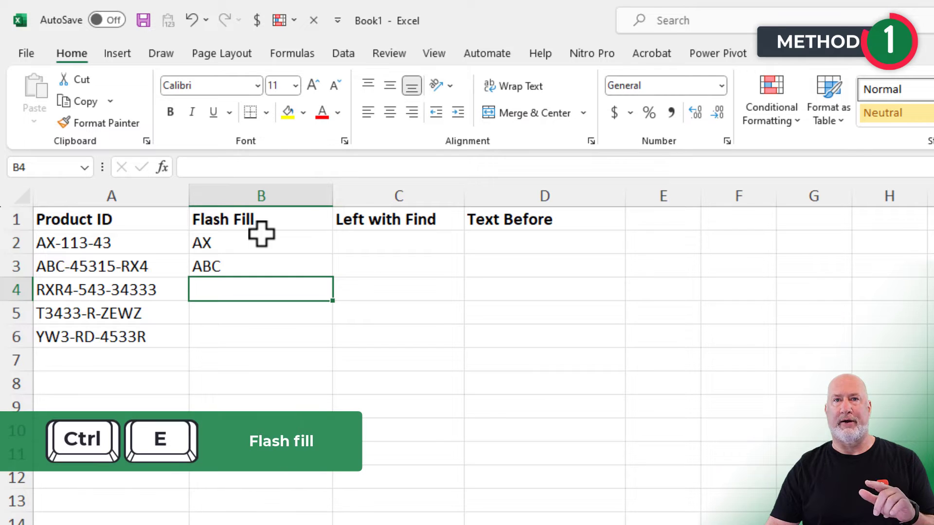
{"action": "key", "text": "ctrl+e"}
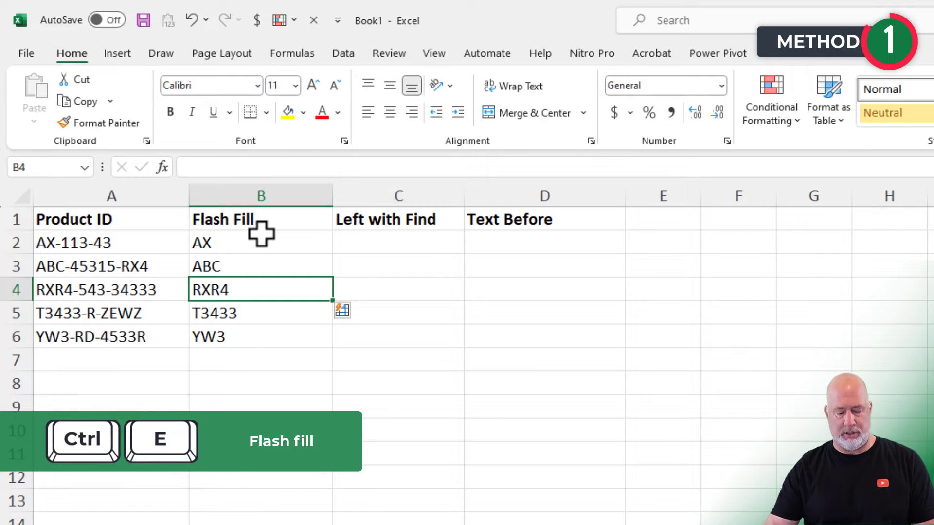
{"action": "key", "text": "ctrl+z"}
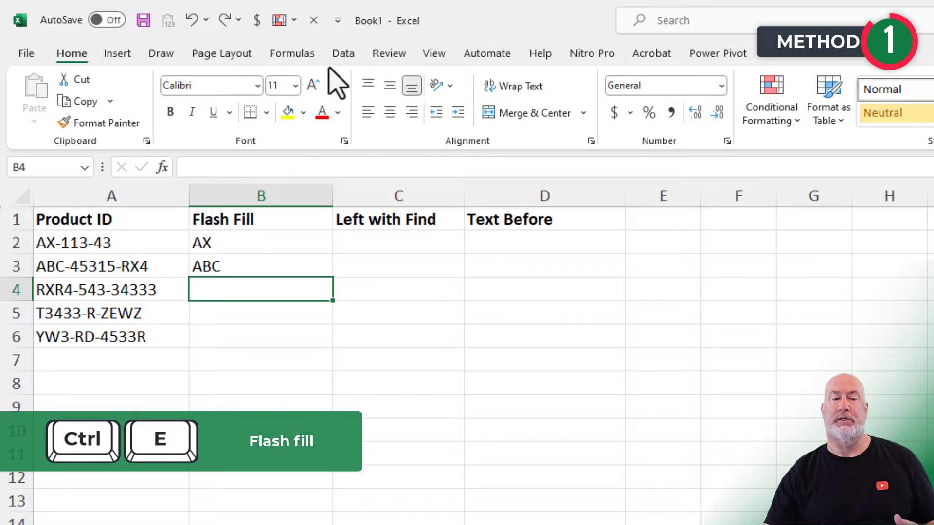
{"action": "left_click", "coordinate": [343, 53]}
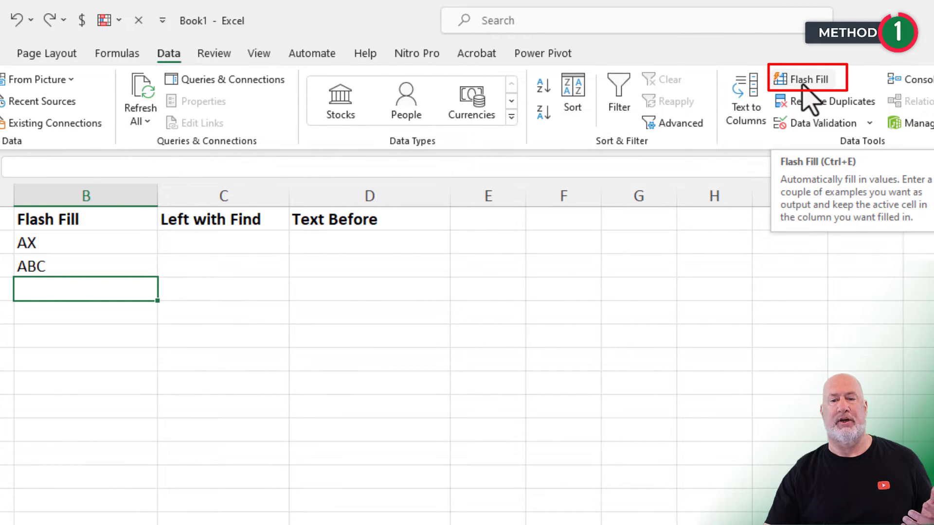
{"action": "left_click", "coordinate": [806, 82]}
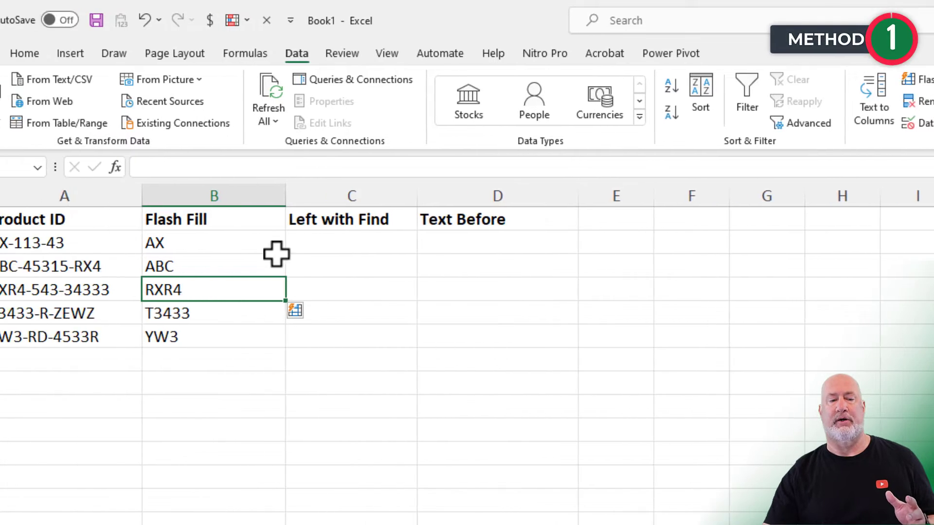
{"action": "left_click", "coordinate": [322, 243]}
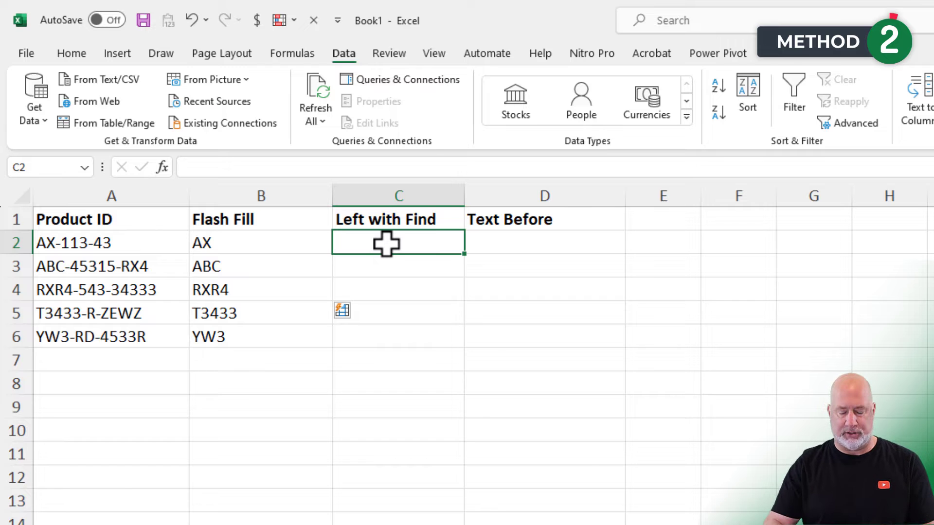
{"action": "type", "text": "=l"}
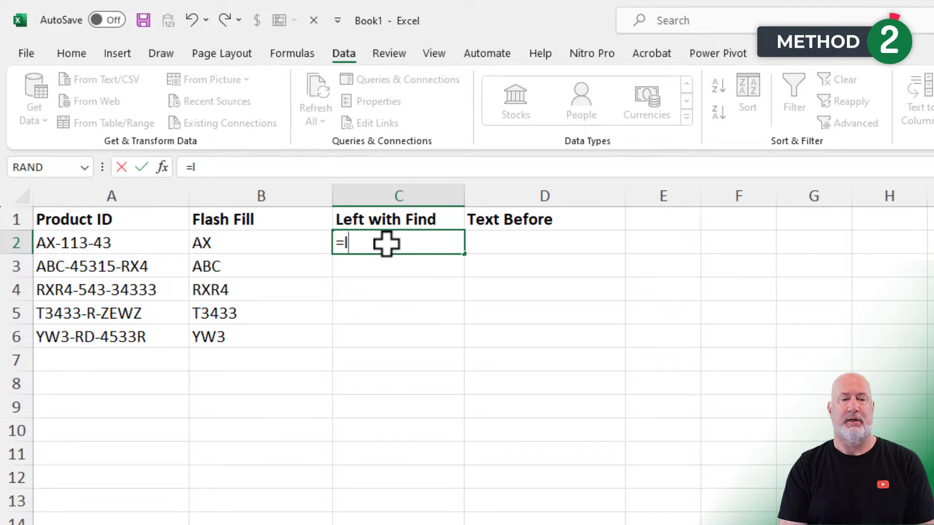
{"action": "type", "text": "eft"}
{"action": "key", "text": "Tab"}
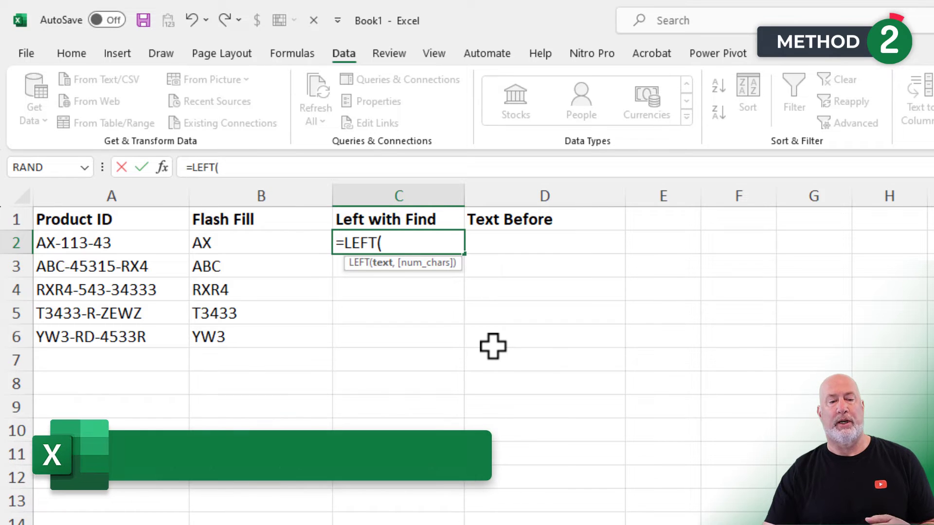
{"action": "left_click", "coordinate": [118, 240]}
{"action": "type", "text": ","}
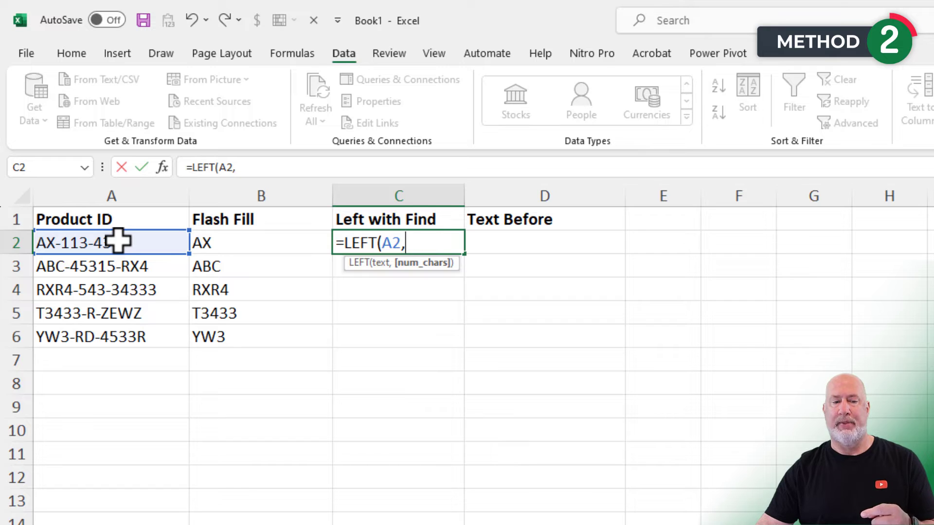
{"action": "type", "text": "2"}
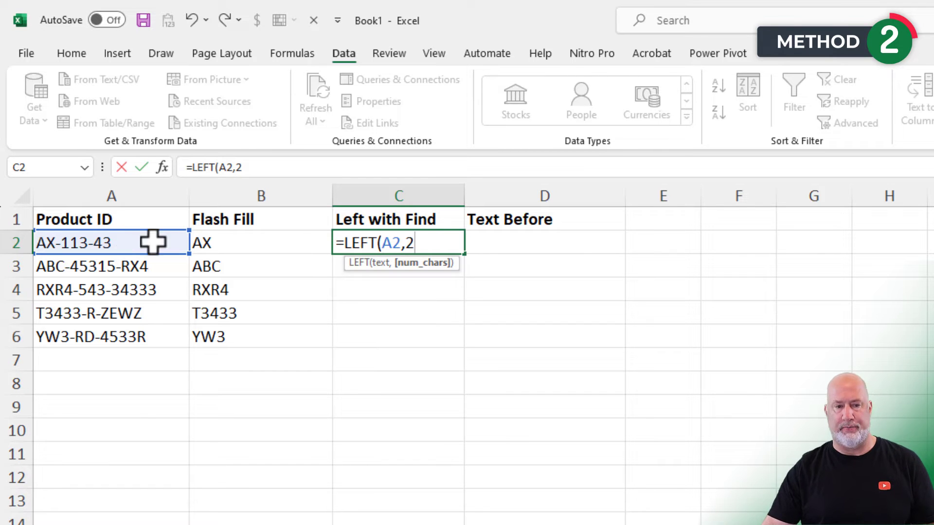
{"action": "key", "text": "ctrl+Return"}
{"action": "double_click", "coordinate": [471, 257]}
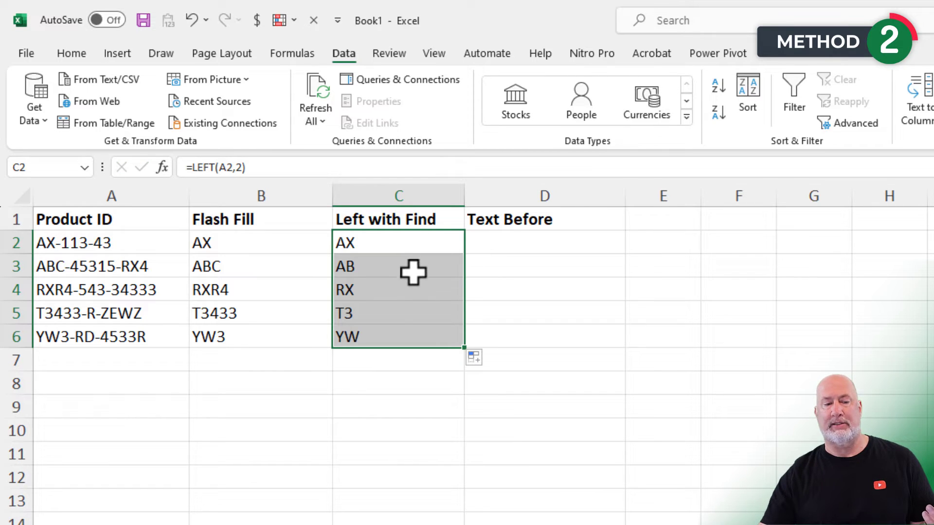
{"action": "left_click_drag", "start_coordinate": [384, 246], "coordinate": [385, 323]}
{"action": "key", "text": "Delete"}
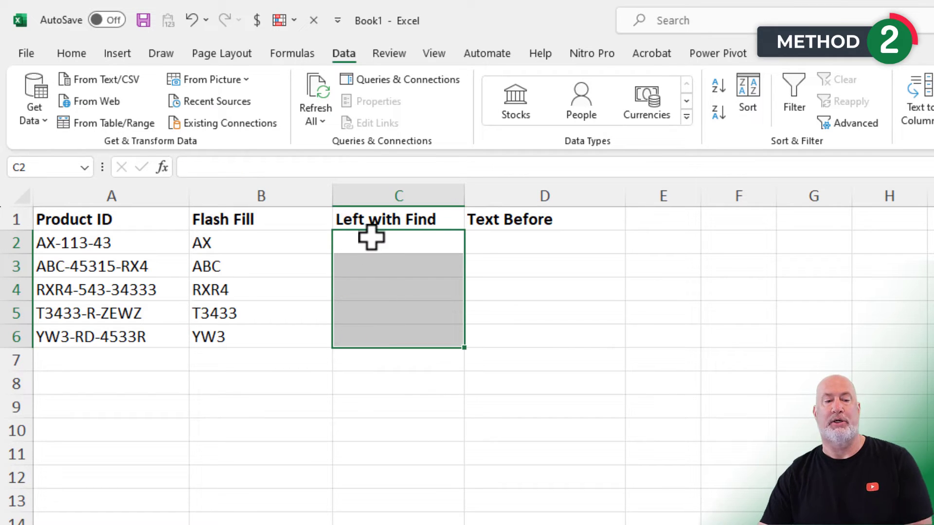
Enter =LEFT(A2,FIND("-",A2)-1) in C2, accept the correction, and copy it down to C6
{"action": "left_click", "coordinate": [373, 243]}
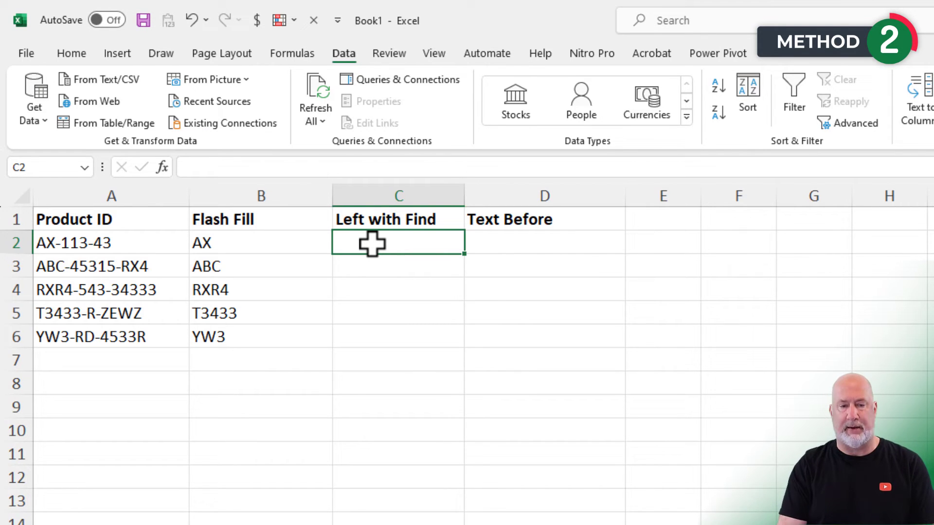
{"action": "type", "text": "=lef"}
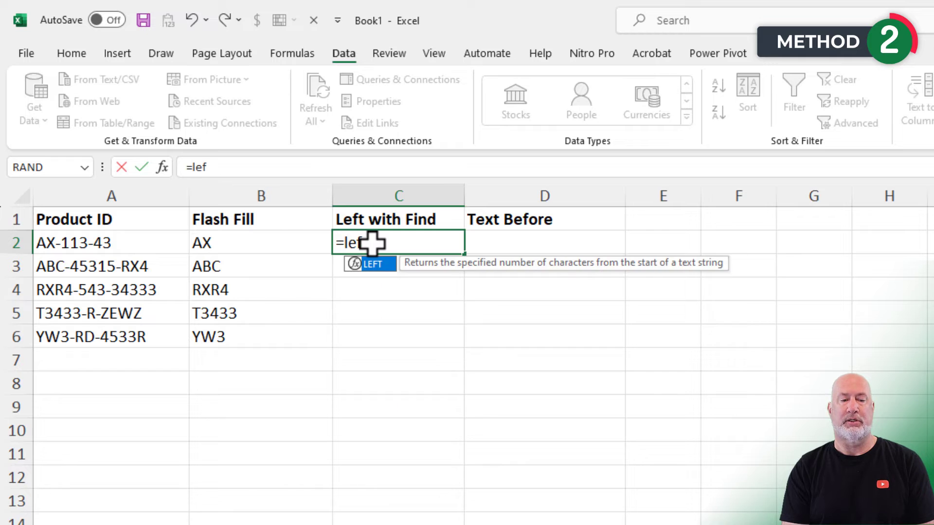
{"action": "key", "text": "Tab"}
{"action": "type", "text": "A2,"}
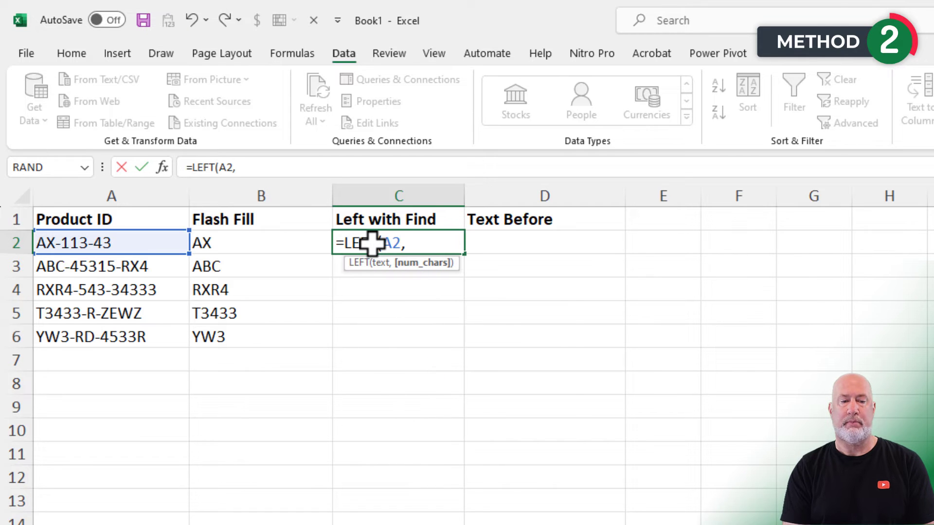
{"action": "type", "text": "Find"}
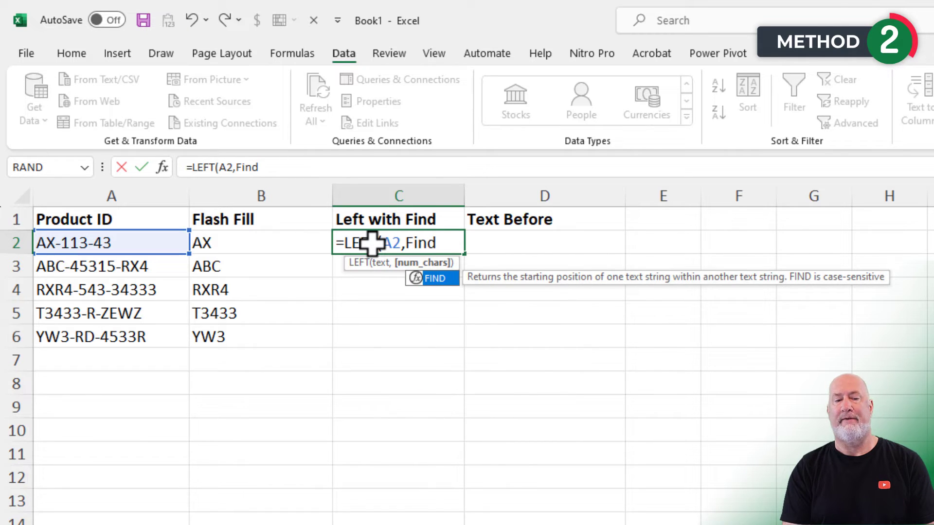
{"action": "key", "text": "Tab"}
{"action": "type", "text": "\"-\""}
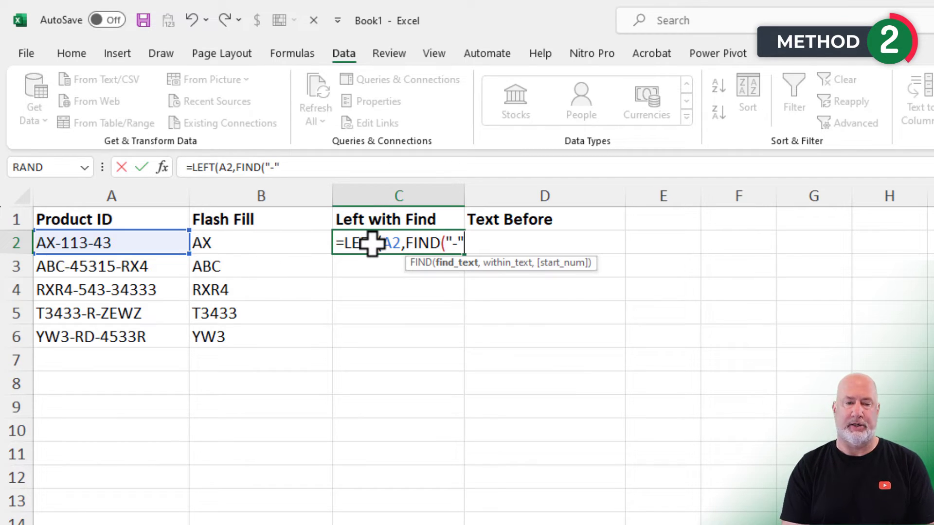
{"action": "type", "text": ","}
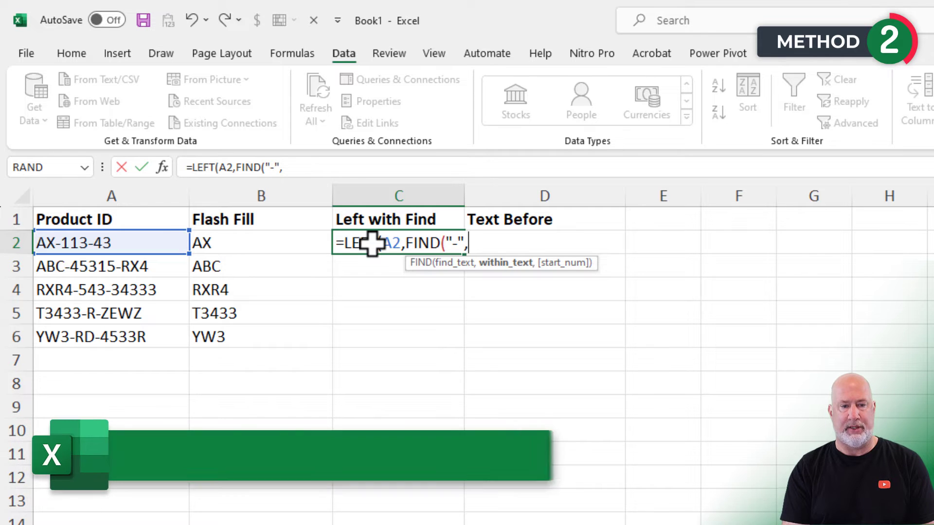
{"action": "type", "text": "a2"}
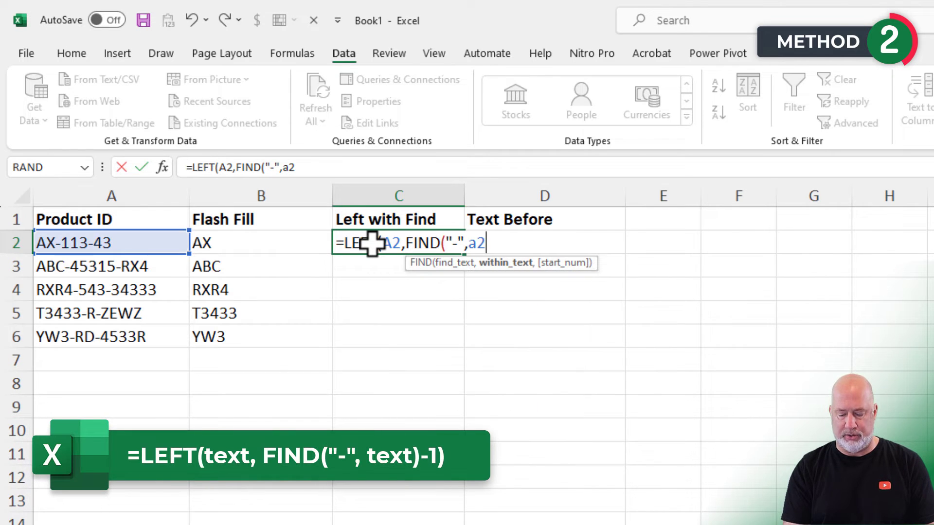
{"action": "type", "text": ")-1"}
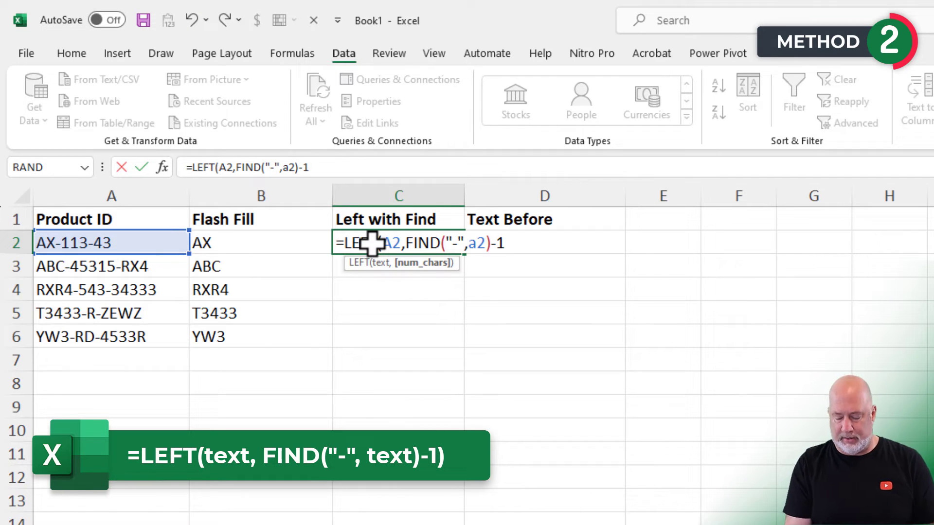
{"action": "key", "text": "Return"}
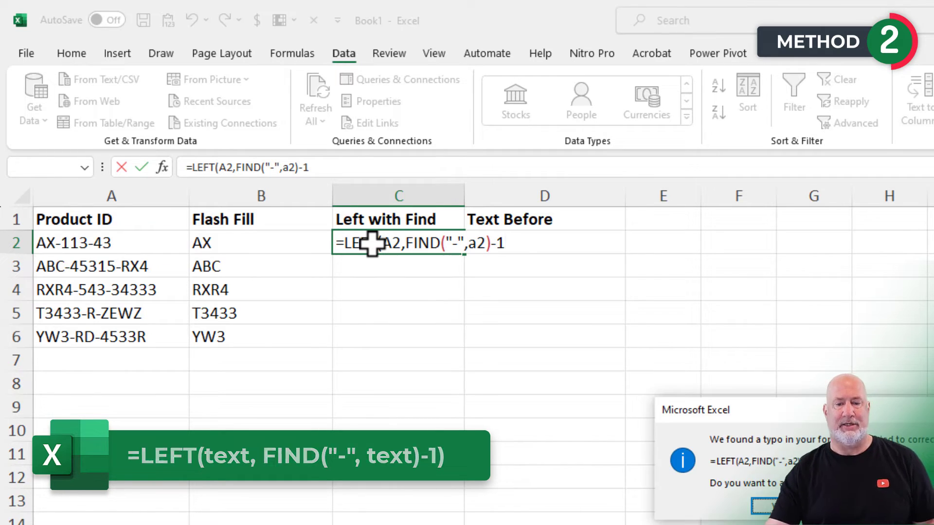
{"action": "key", "text": "Return"}
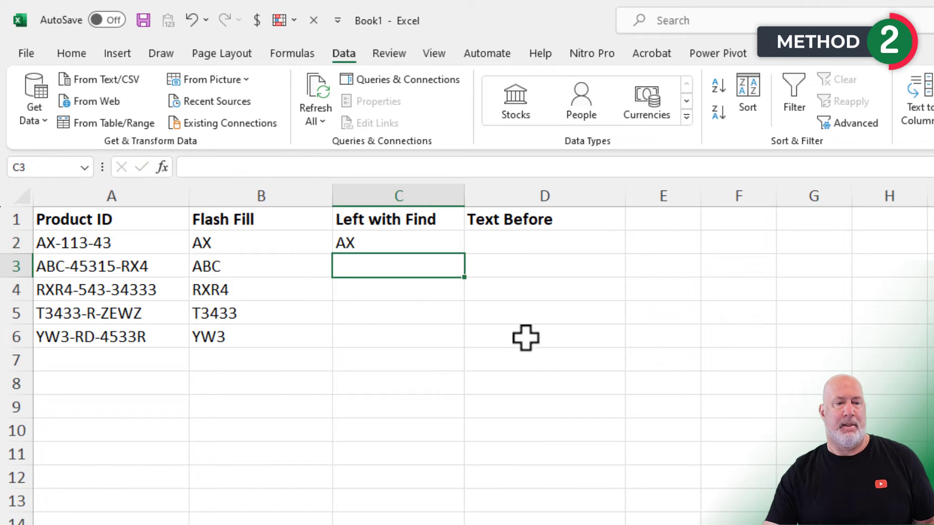
{"action": "left_click", "coordinate": [443, 240]}
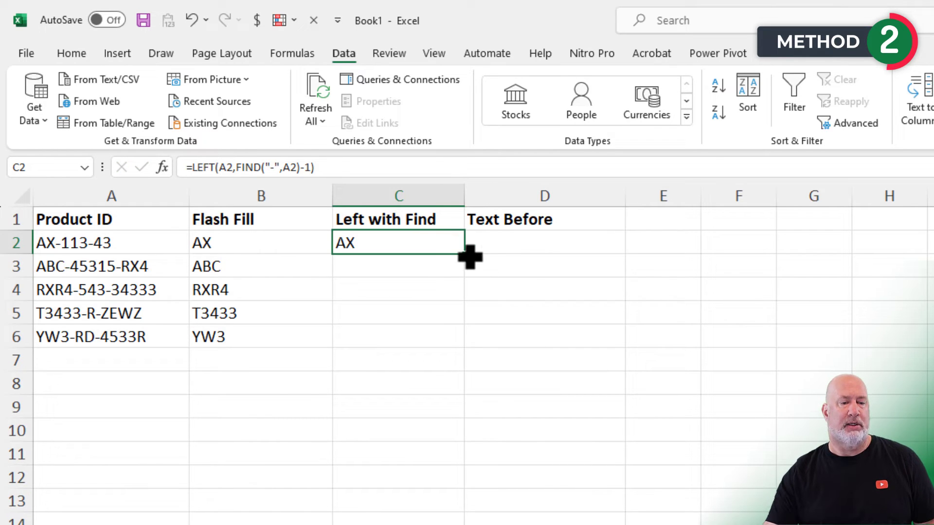
{"action": "left_click_drag", "start_coordinate": [466, 255], "coordinate": [450, 348]}
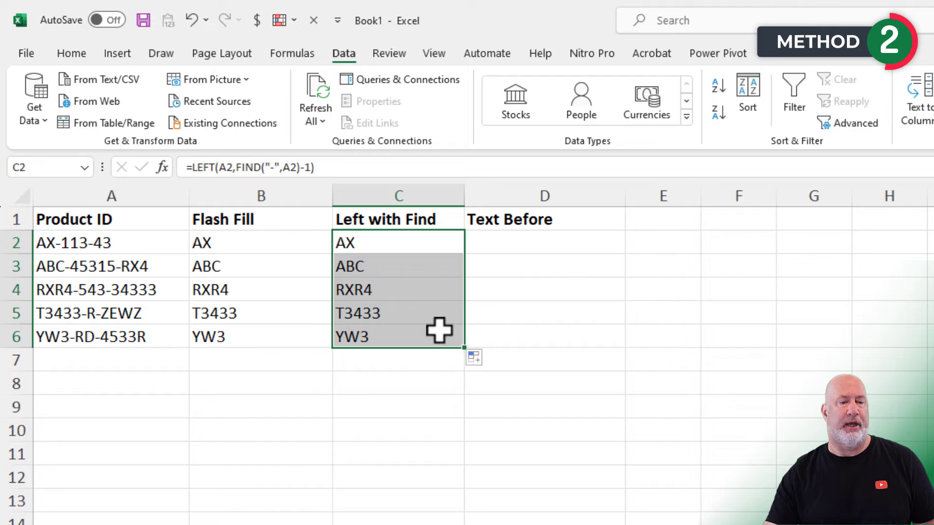
{"action": "left_click", "coordinate": [390, 266]}
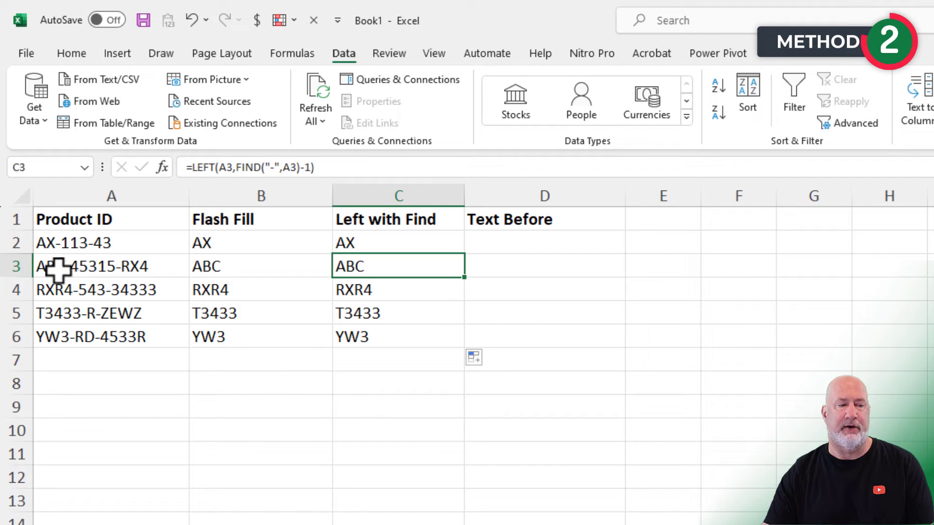
{"action": "double_click", "coordinate": [61, 290]}
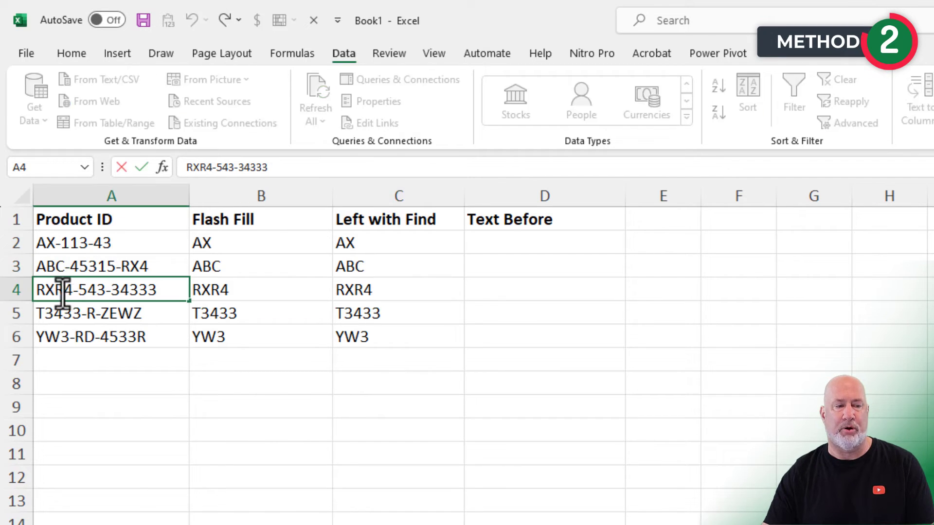
{"action": "key", "text": "BackSpace"}
{"action": "type", "text": "T"}
{"action": "type", "text": "45A"}
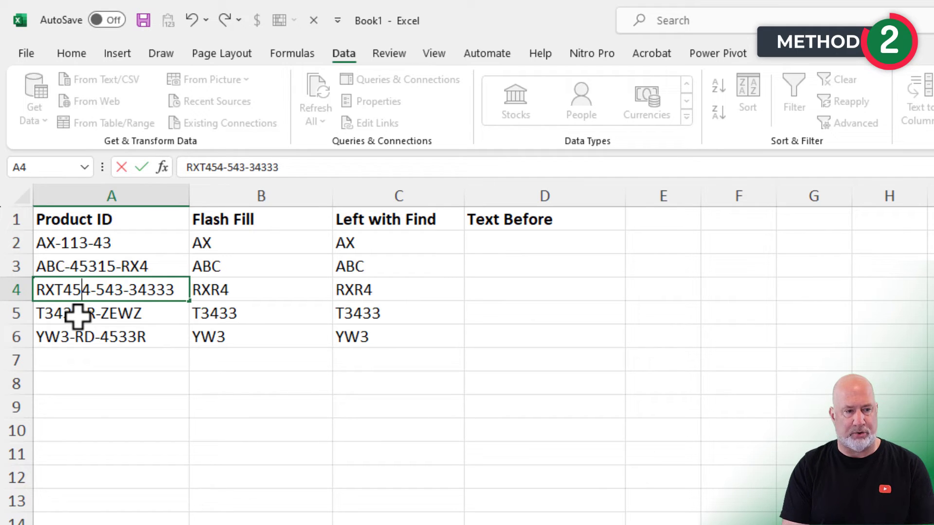
{"action": "key", "text": "Return"}
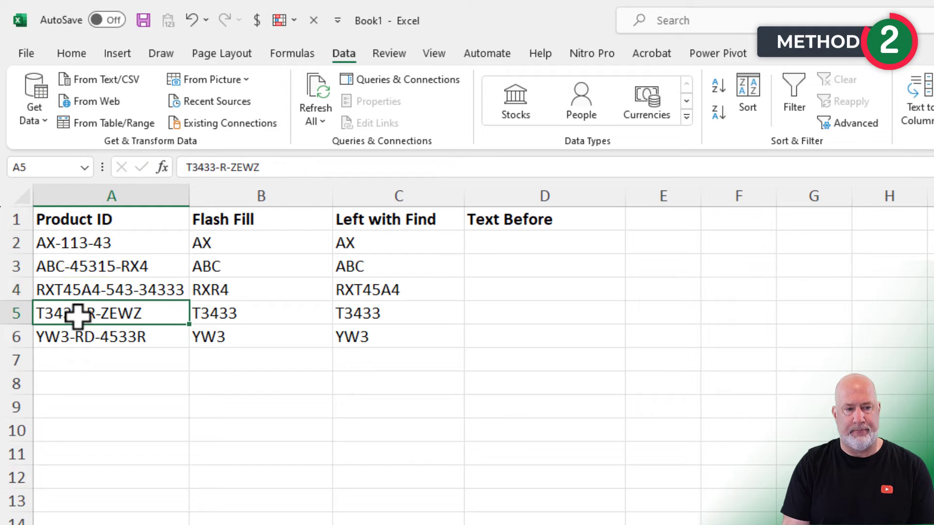
{"action": "key", "text": "Up"}
{"action": "key", "text": "Right"}
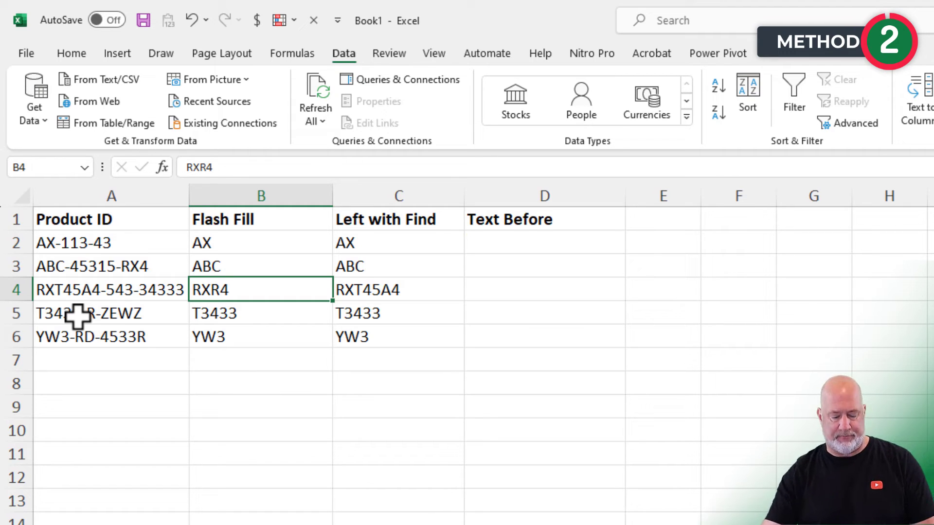
{"action": "key", "text": "ctrl+z"}
{"action": "key", "text": "ctrl+z"}
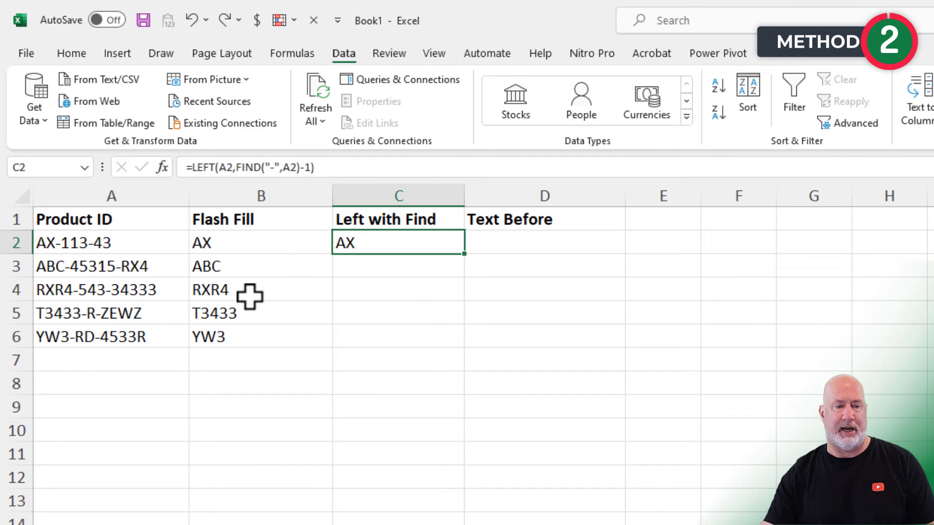
{"action": "key", "text": "ctrl+y"}
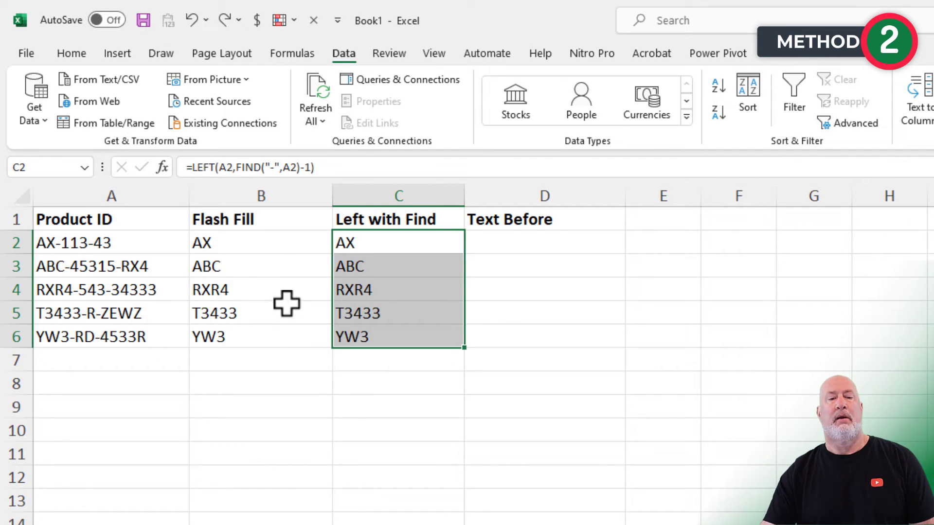
{"action": "left_click", "coordinate": [566, 251]}
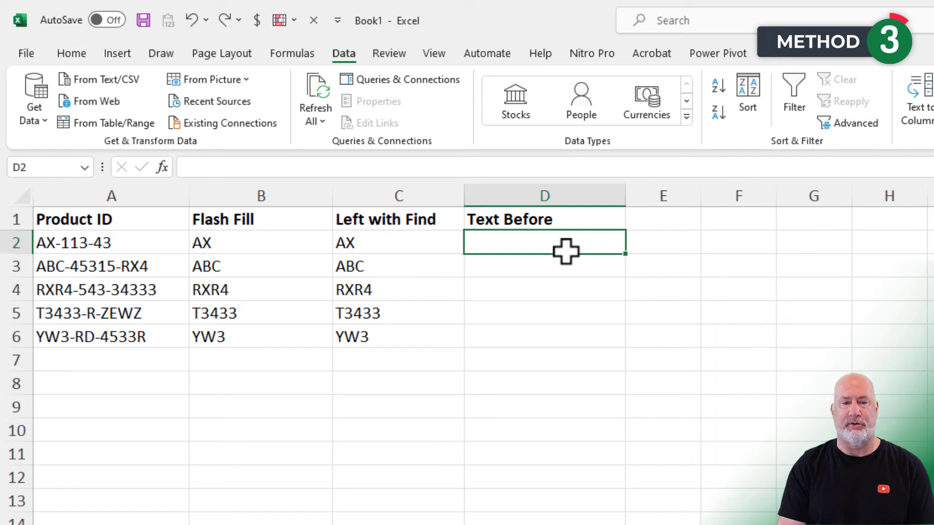
Enter =TEXTBEFORE(A2,"-") in D2 so it returns AX
{"action": "type", "text": "="}
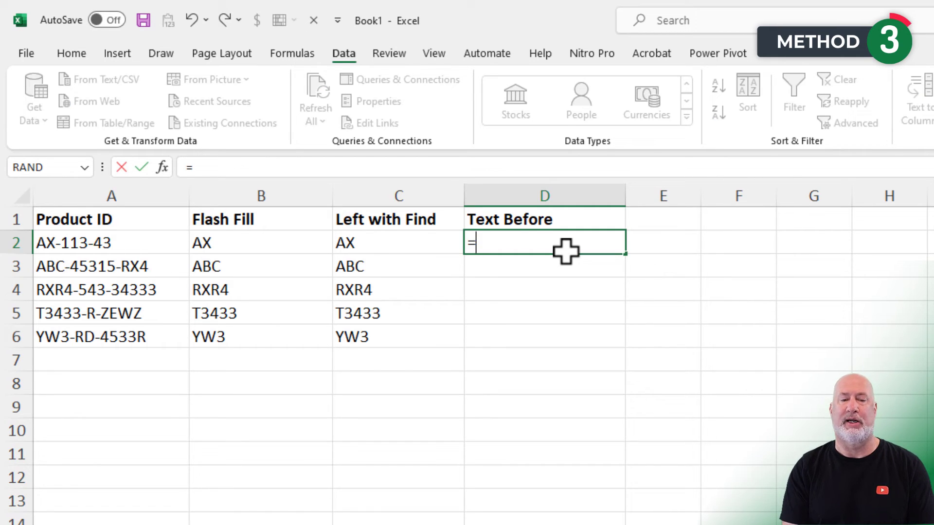
{"action": "type", "text": "textb"}
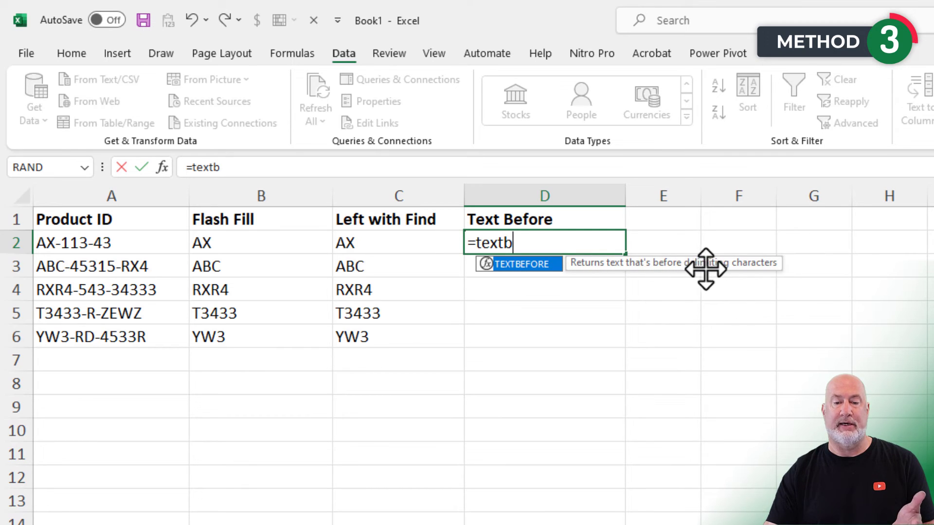
{"action": "double_click", "coordinate": [530, 265]}
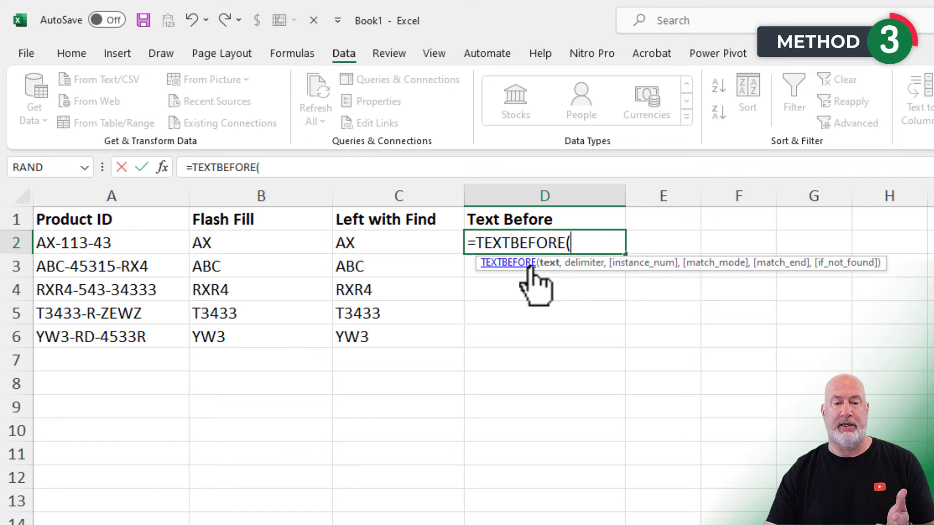
{"action": "left_click", "coordinate": [146, 249]}
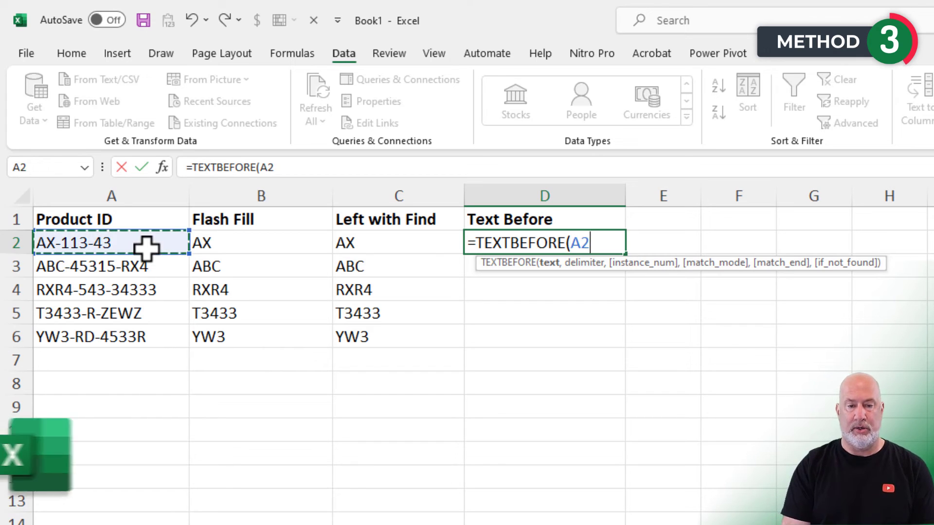
{"action": "type", "text": ",\"-\""}
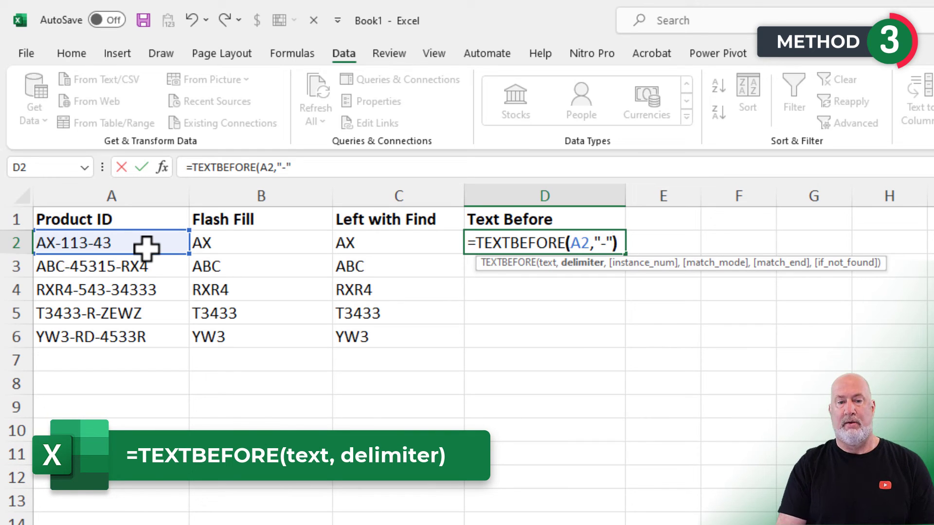
{"action": "type", "text": ")"}
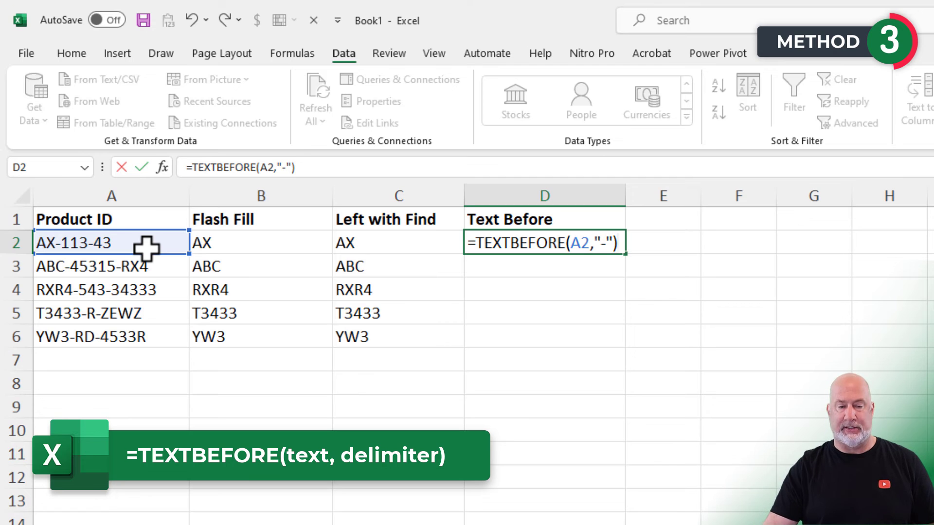
{"action": "key", "text": "ctrl+Return"}
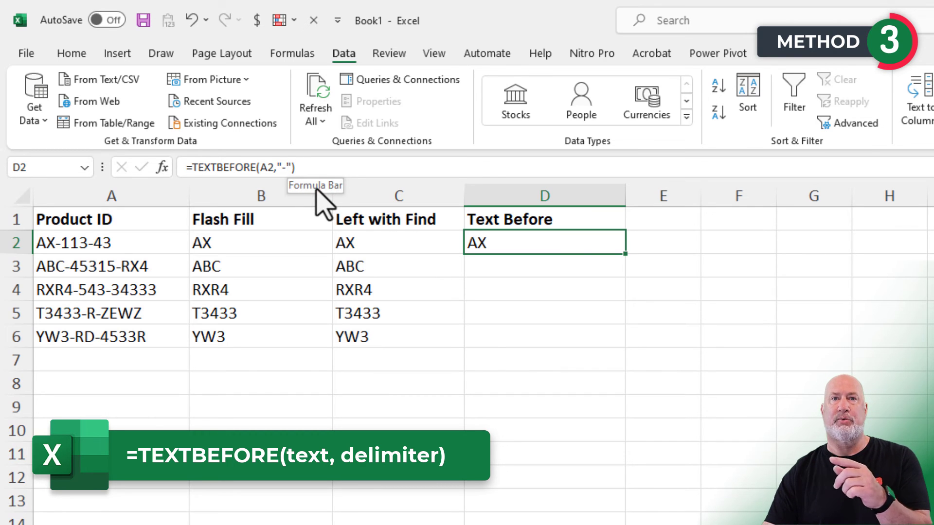
Copy the D2 TEXTBEFORE formula down through D6 and check the results
{"action": "double_click", "coordinate": [629, 261]}
{"action": "left_click", "coordinate": [536, 267]}
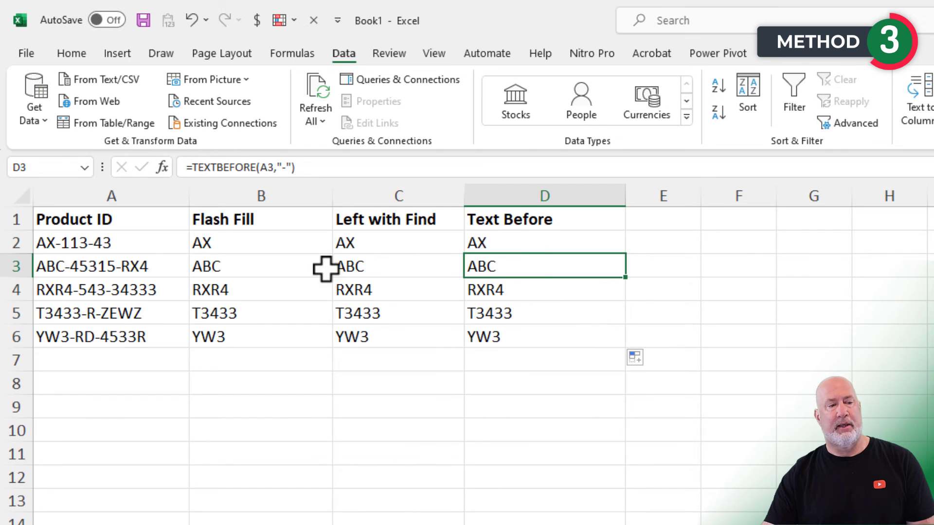
{"action": "left_click", "coordinate": [65, 295]}
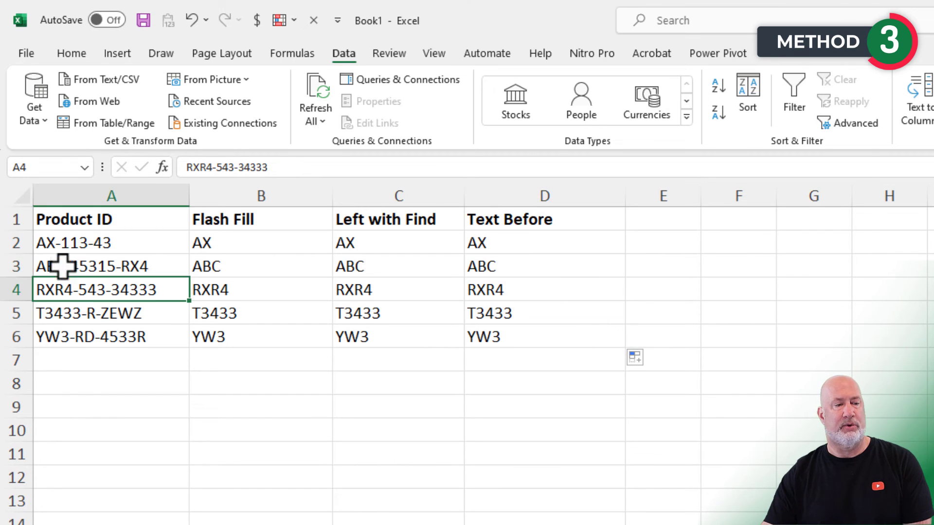
{"action": "double_click", "coordinate": [54, 243]}
{"action": "type", "text": "4567"}
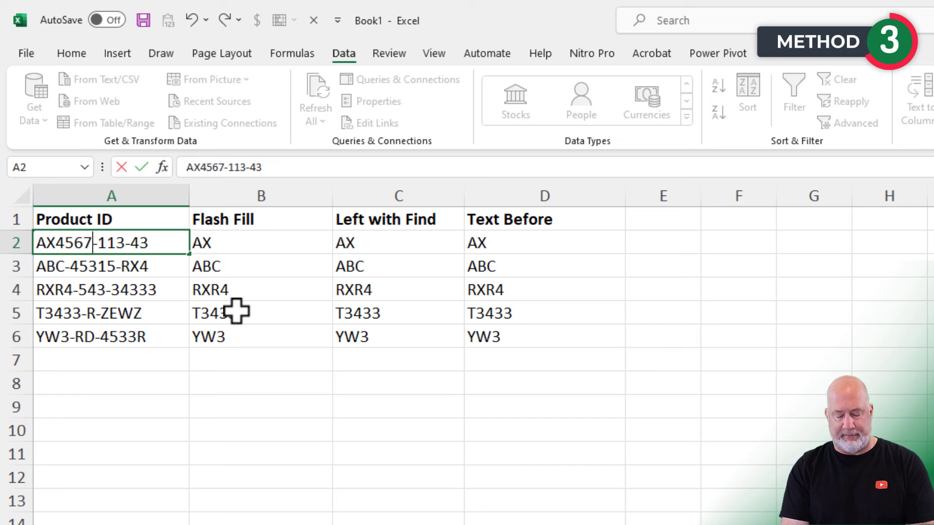
{"action": "type", "text": "8"}
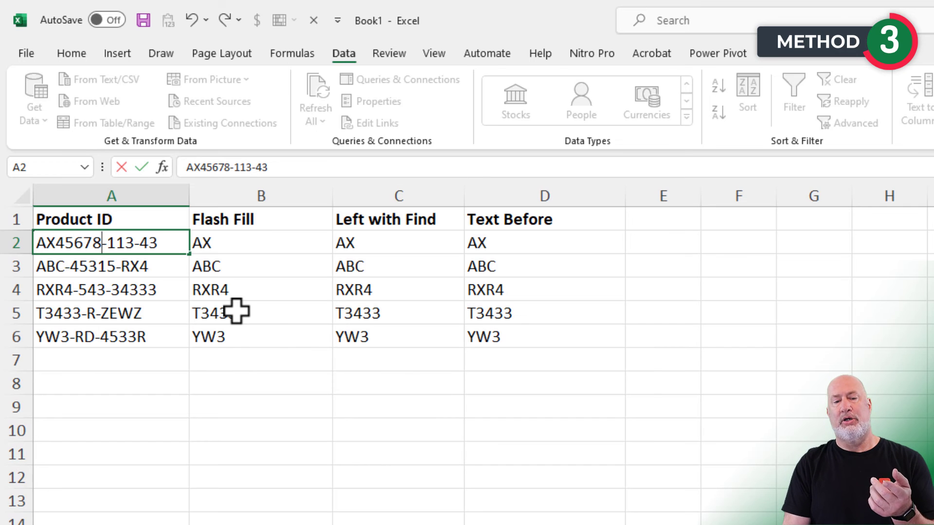
{"action": "key", "text": "Return"}
{"action": "key", "text": "Up"}
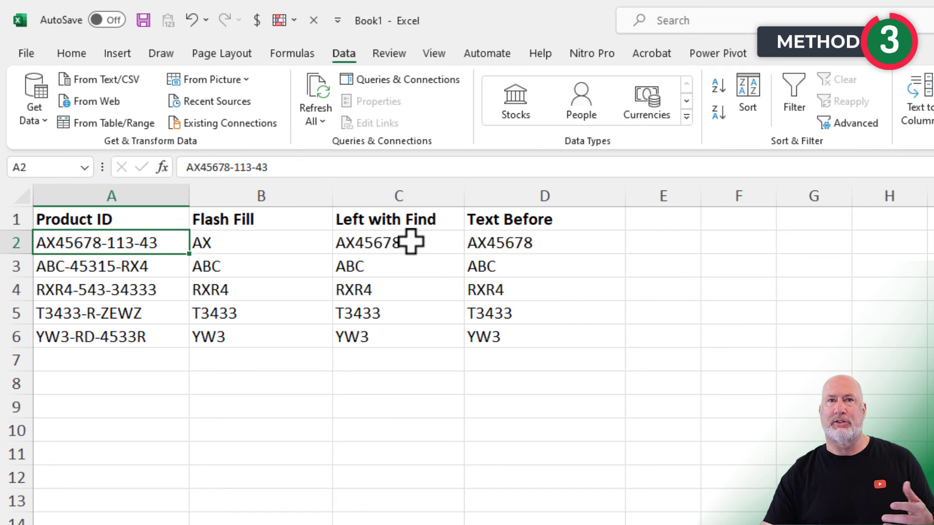
{"action": "left_click", "coordinate": [243, 239]}
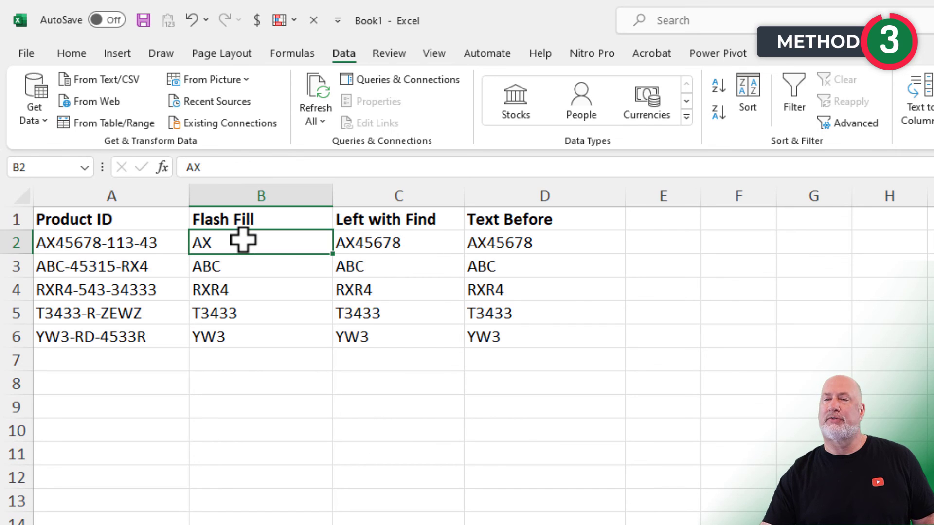